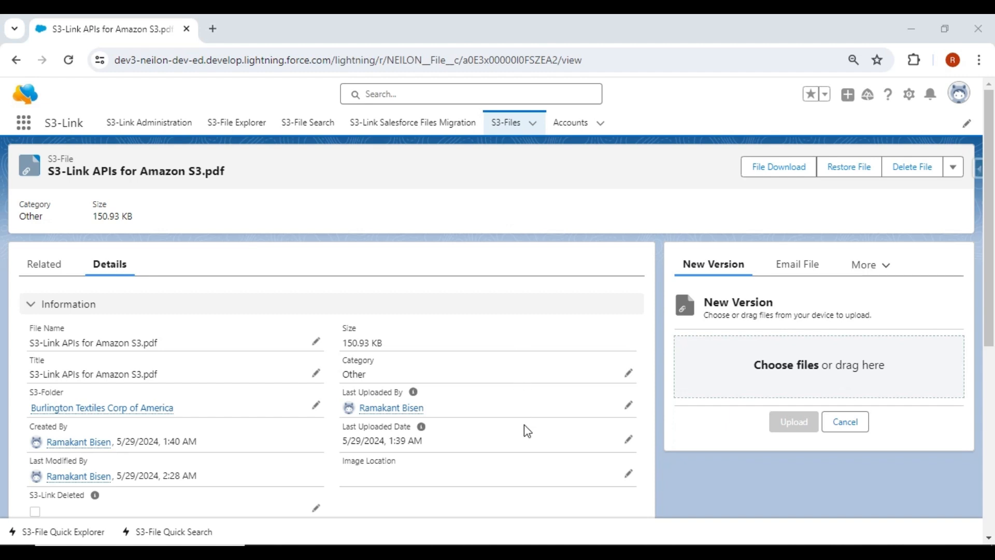
Open the File Administration settings of S3-Link APIs for Amazon S3.pdf and review the available options
left_click(852, 265)
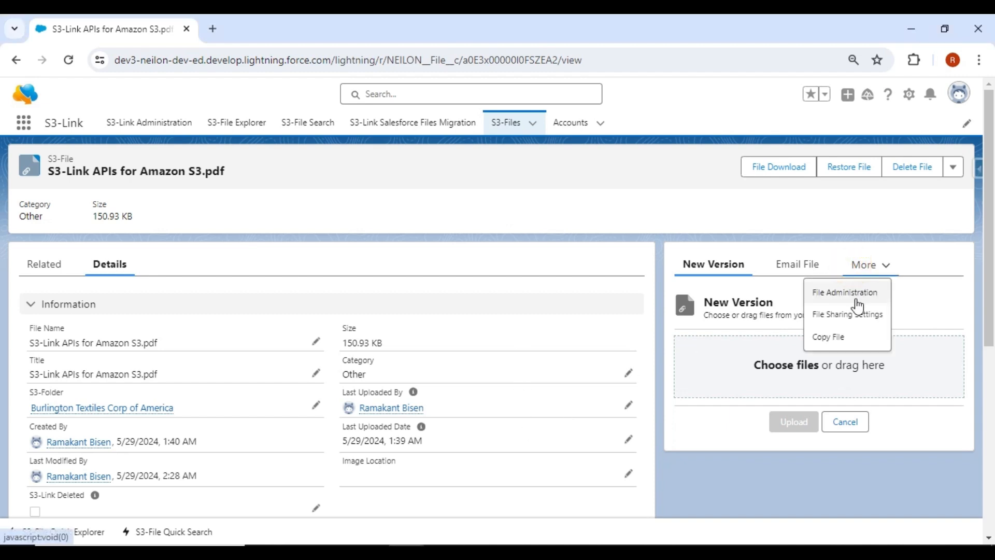
left_click(829, 294)
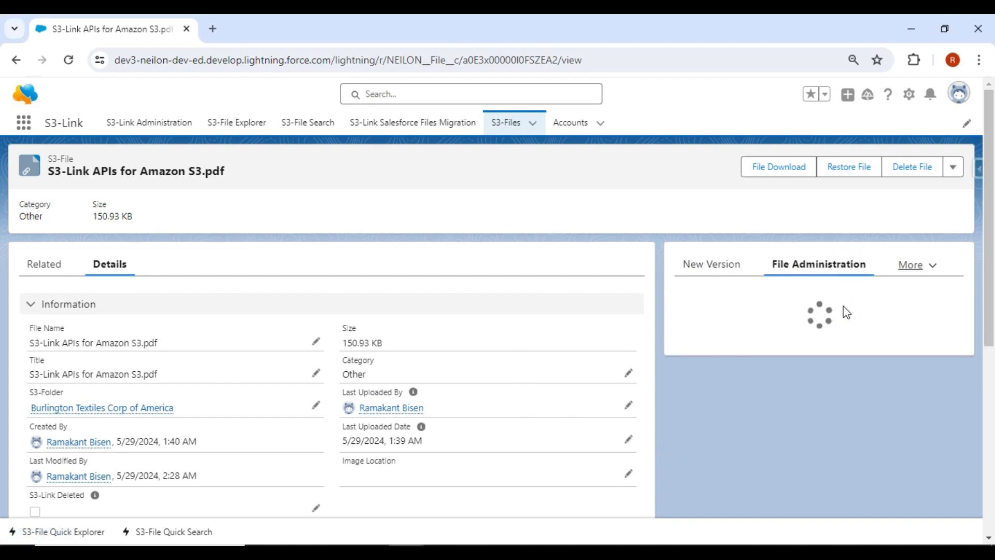
scroll(840, 384, "down", 5)
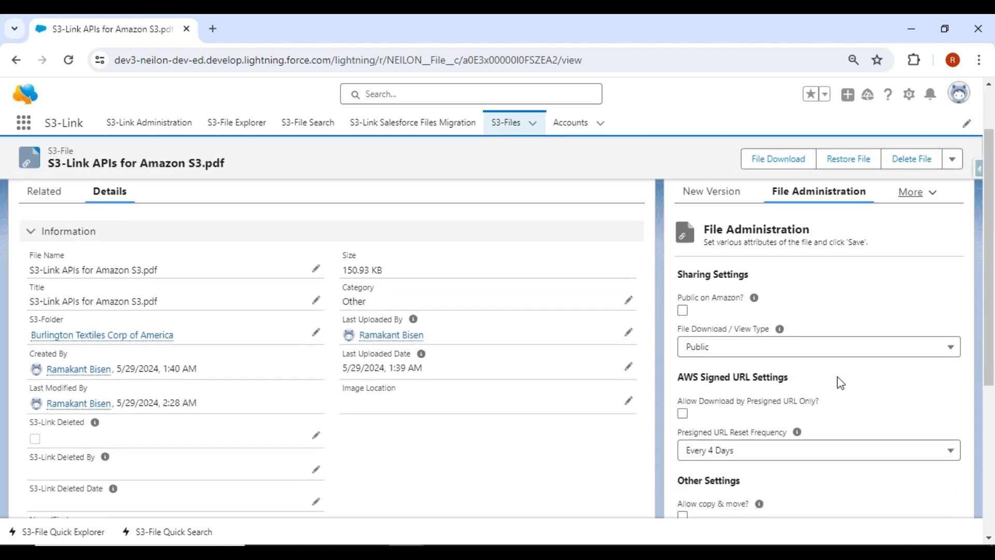
scroll(840, 384, "up", 3)
scroll(829, 375, "up", 2)
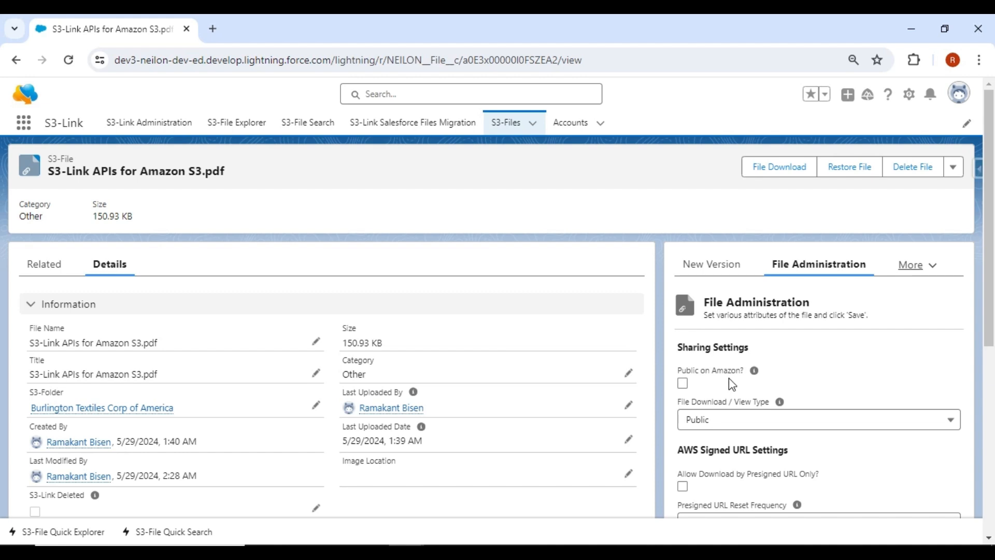
Enable Public on Amazon for the file and save the setting
left_click(683, 383)
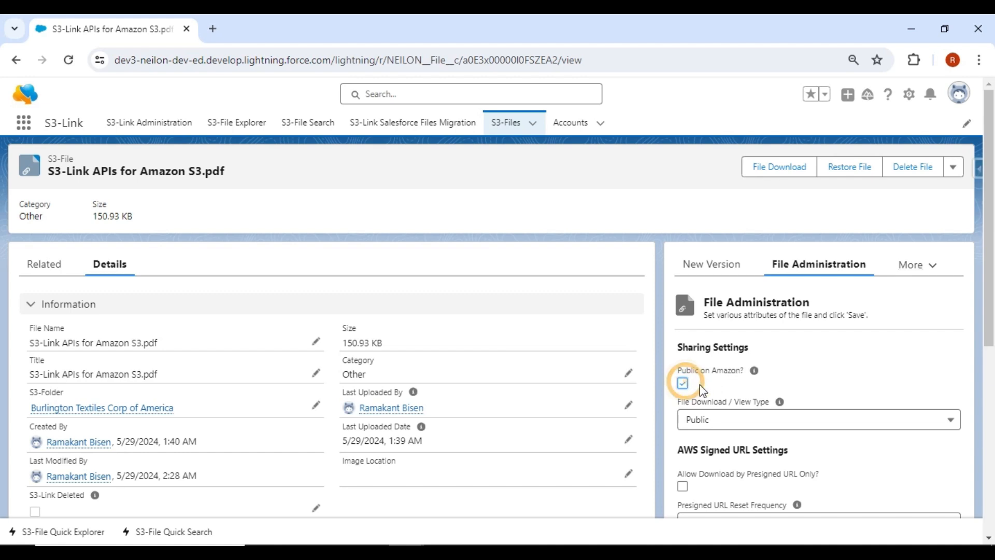
scroll(706, 390, "down", 4)
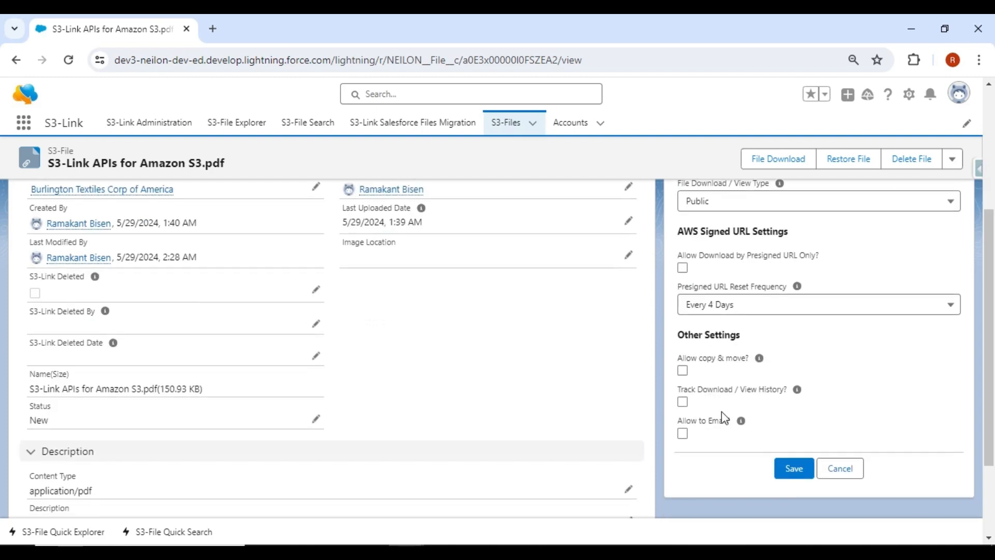
left_click(782, 473)
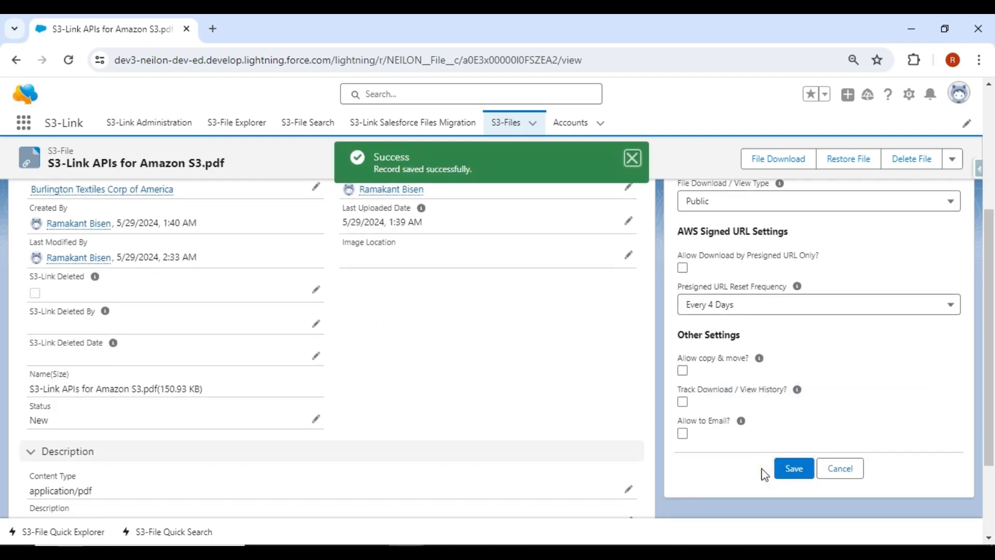
scroll(765, 475, "up", 4)
Set the file's File Download / View Type to Private and save the change
mouse_move(780, 402)
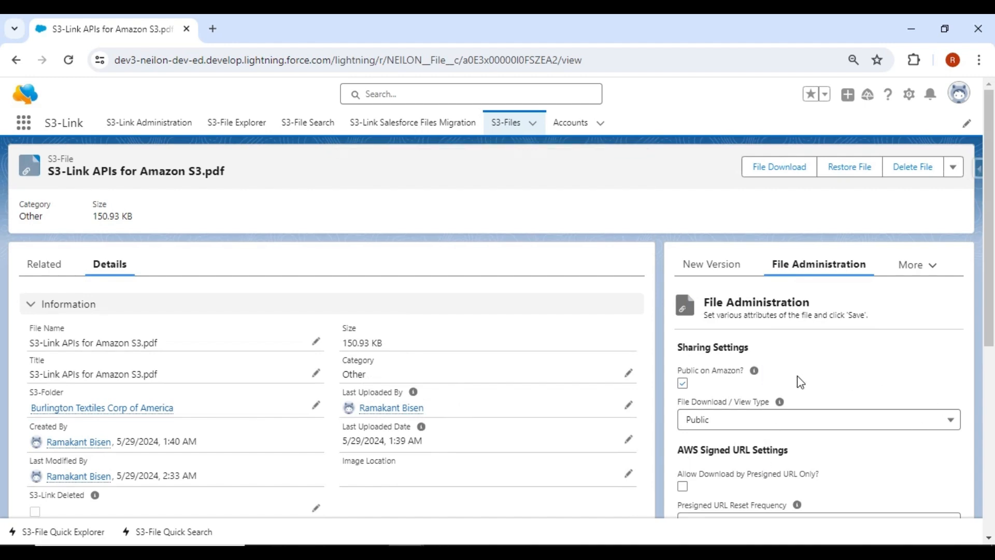
scroll(799, 380, "down", 5)
scroll(799, 382, "up", 5)
left_click(811, 424)
left_click(805, 474)
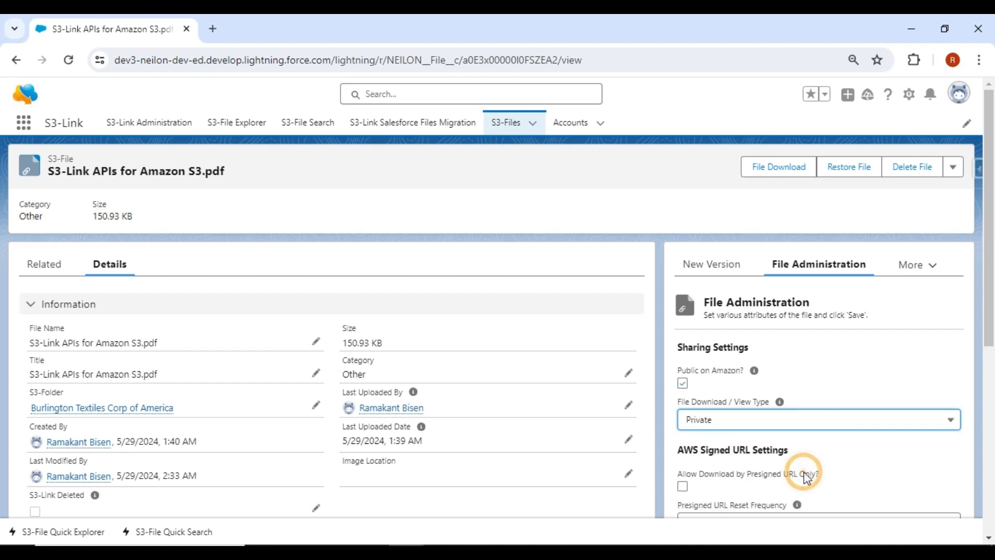
scroll(804, 479, "down", 4)
left_click(804, 473)
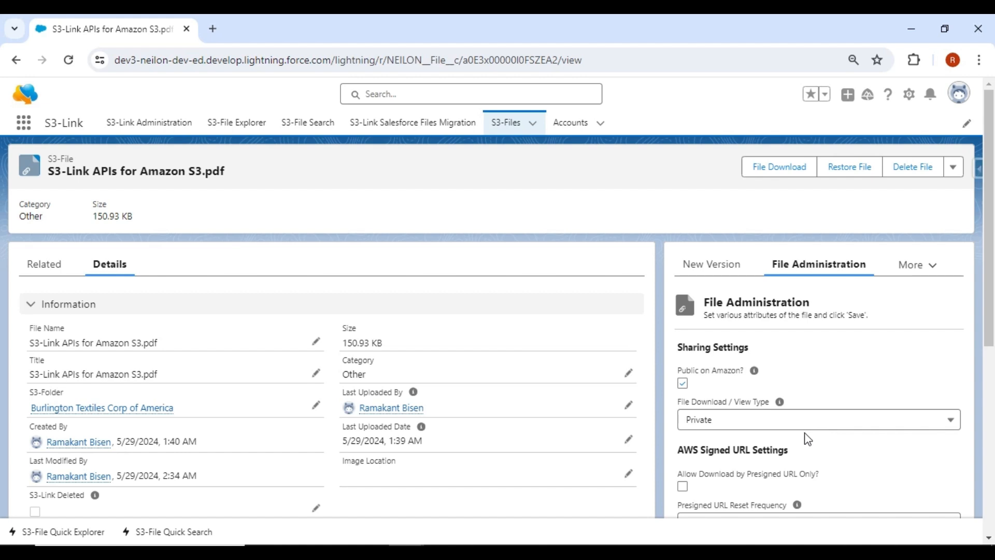
Allow download by presigned URL only, set the Presigned URL Reset Frequency to Every Week, and save
scroll(694, 351, "down", 3)
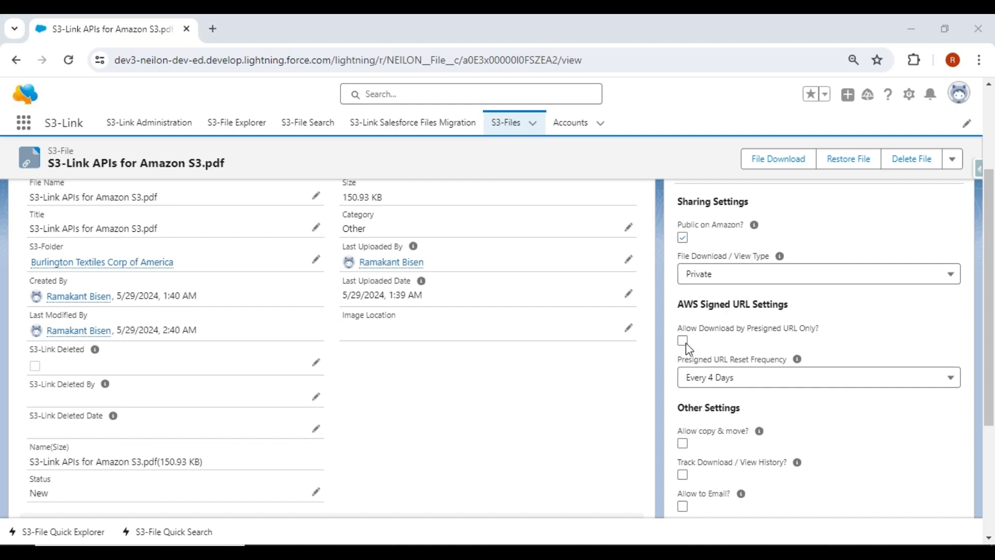
left_click(683, 341)
left_click(760, 383)
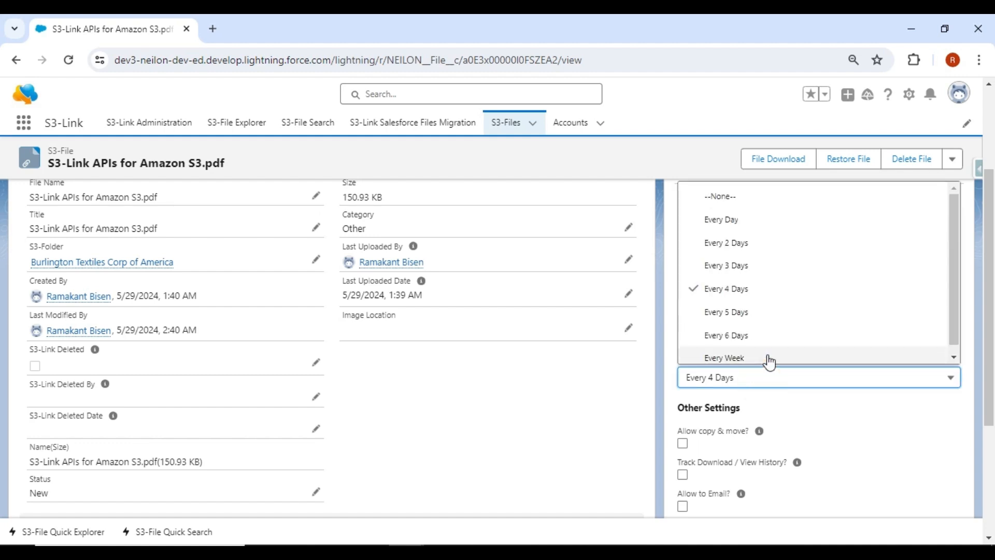
left_click(769, 359)
scroll(765, 410, "down", 3)
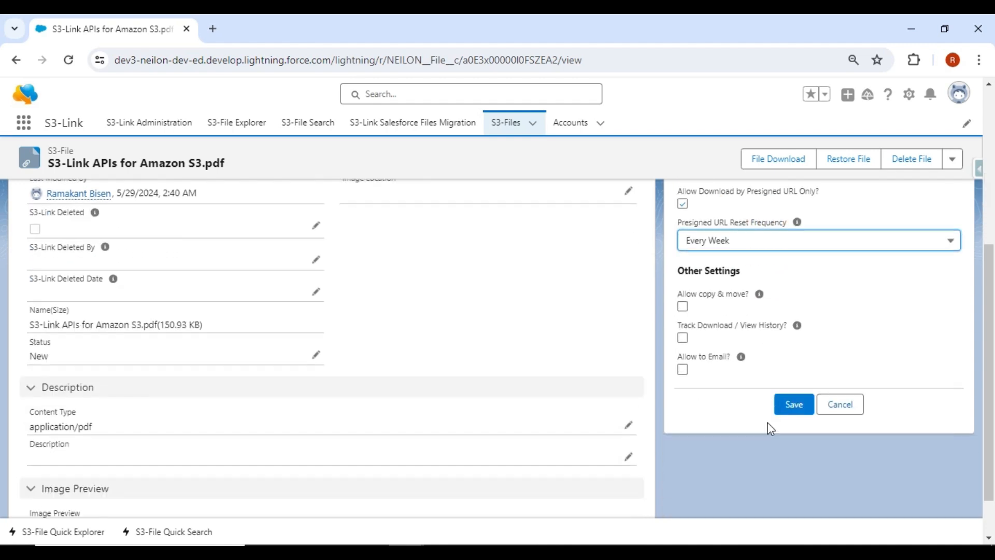
left_click(787, 399)
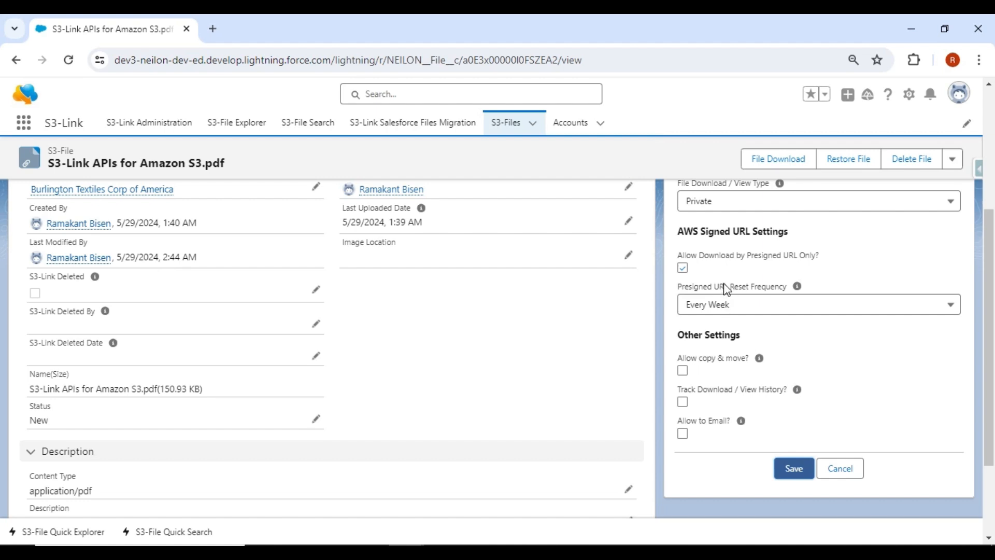
Disable presigned-URL-only download and Allow copy & move for the file, saving the settings
left_click(683, 268)
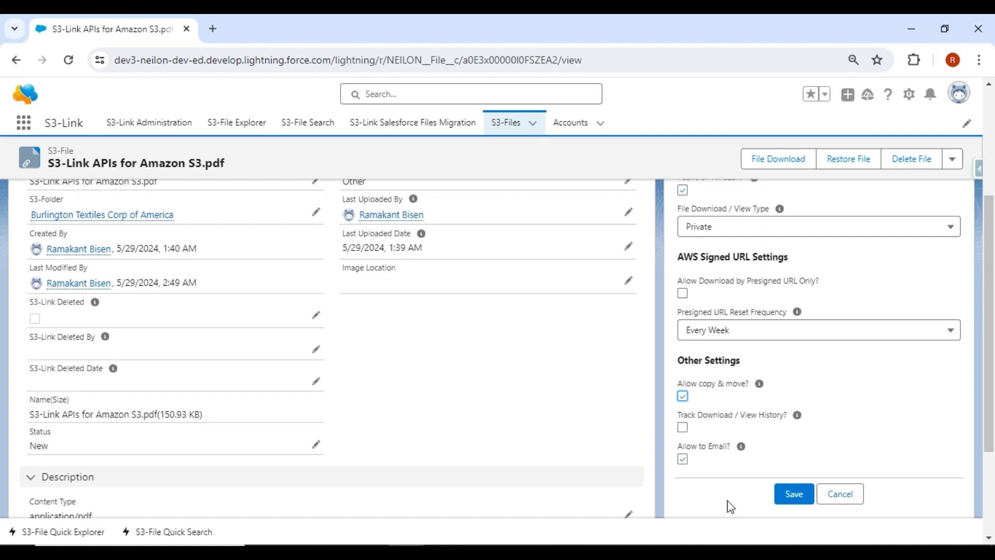
left_click(683, 397)
left_click(786, 492)
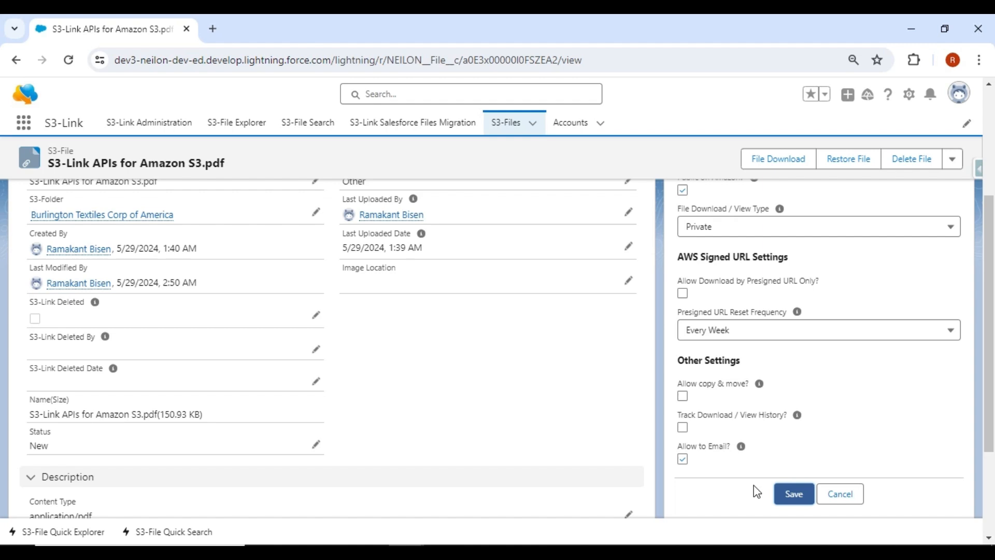
Enable and save Track Download / View History, and download the PDF file
left_click(682, 427)
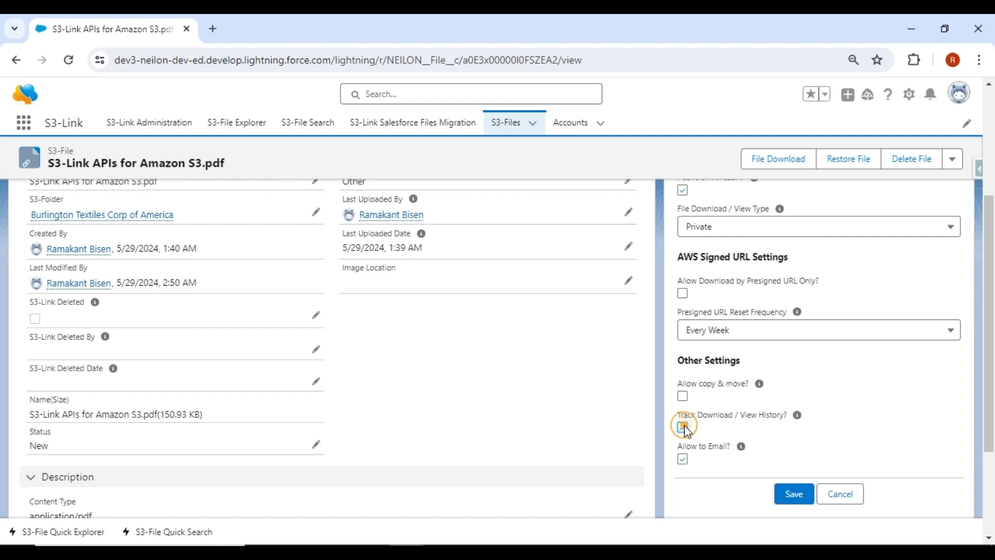
left_click(782, 495)
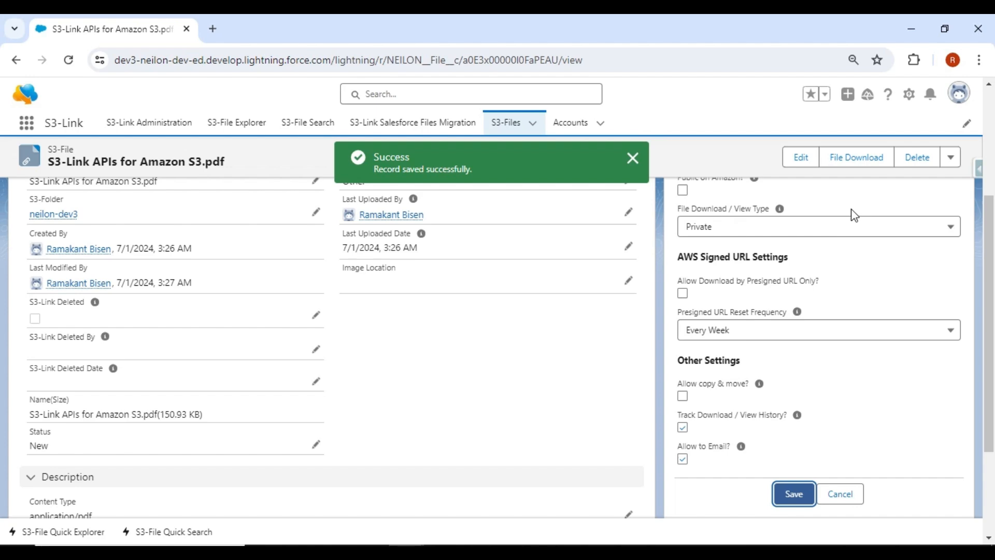
left_click(872, 159)
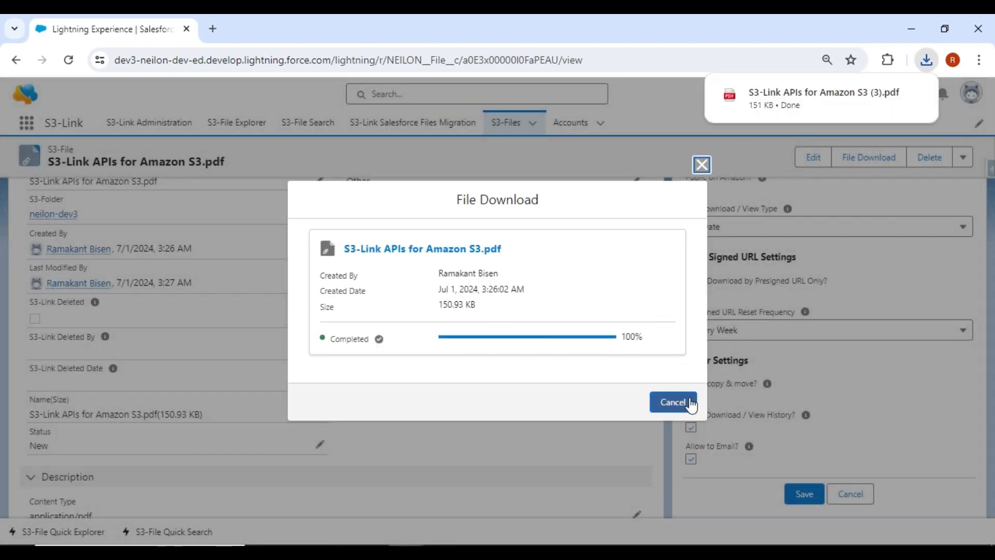
left_click(673, 402)
Examine the S3-File Download History among the file's related records, and return to its details
left_click(66, 266)
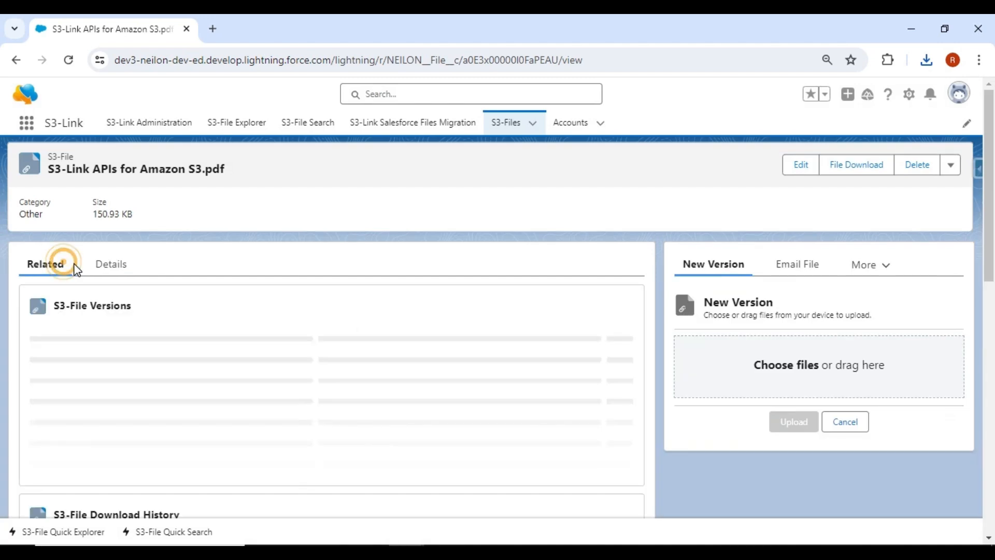
scroll(77, 269, "down", 3)
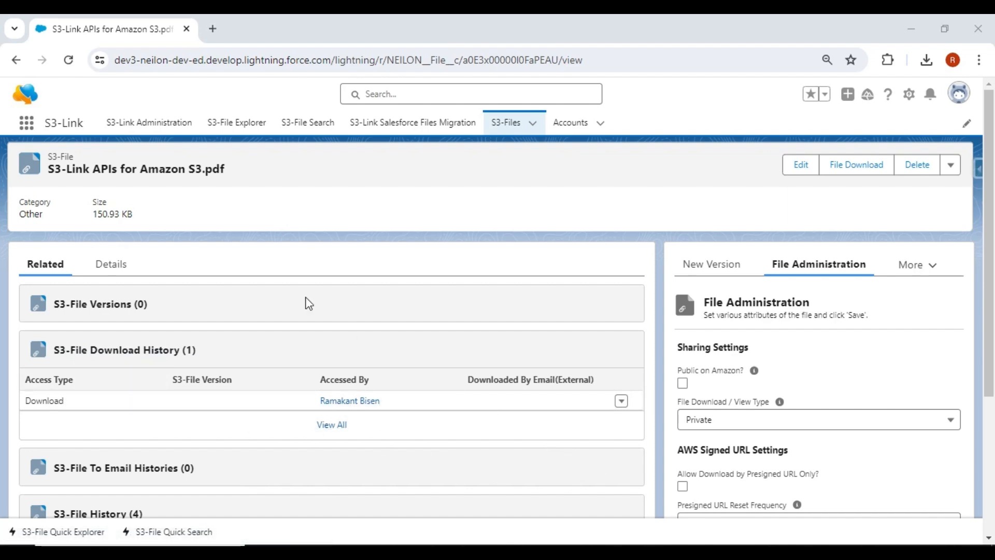
left_click(104, 269)
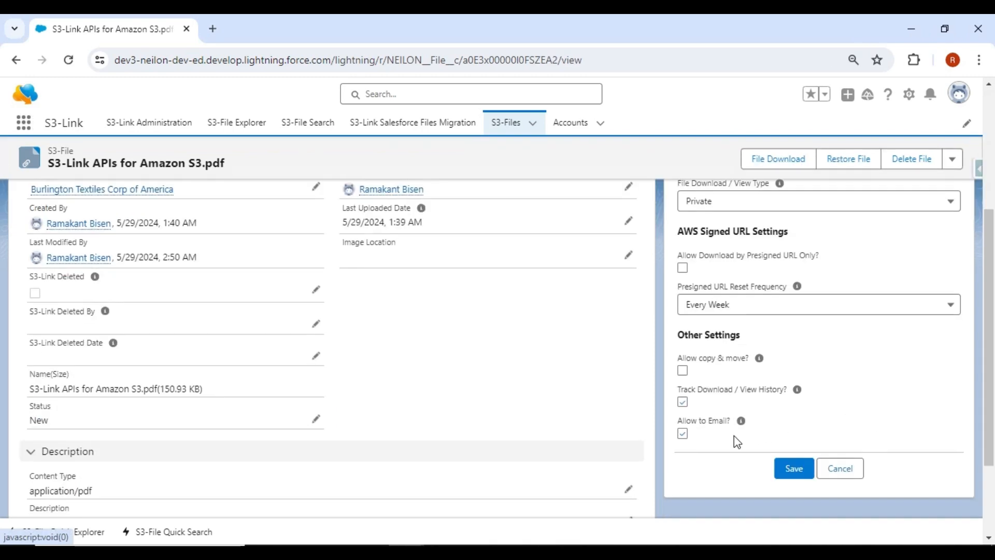
Disable Allow to Email for the file and save the setting
left_click(682, 433)
left_click(788, 468)
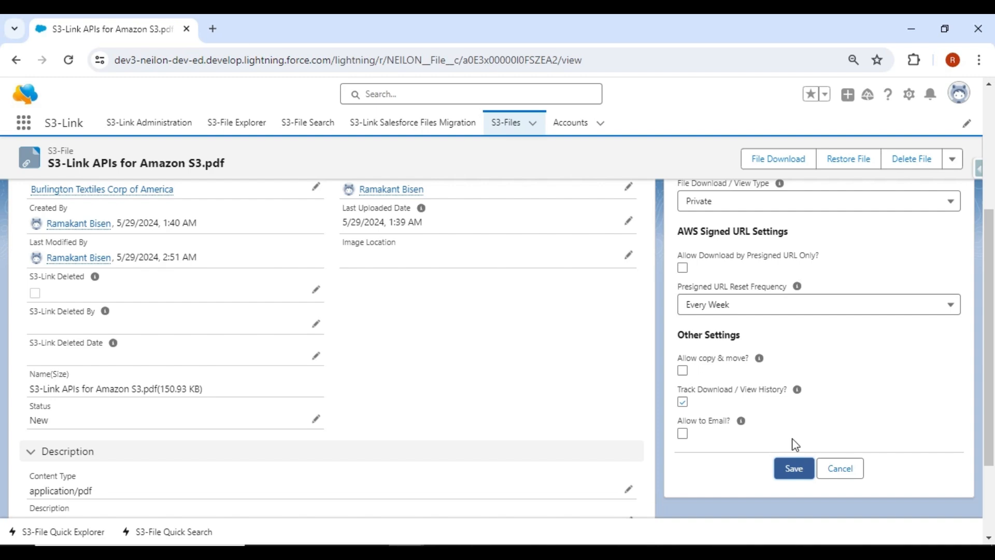
scroll(795, 444, "up", 10)
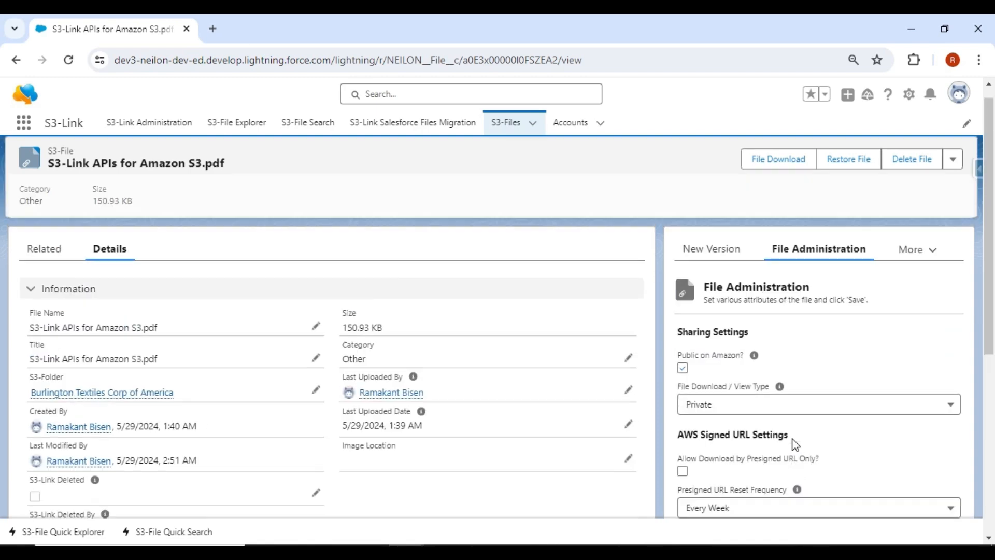